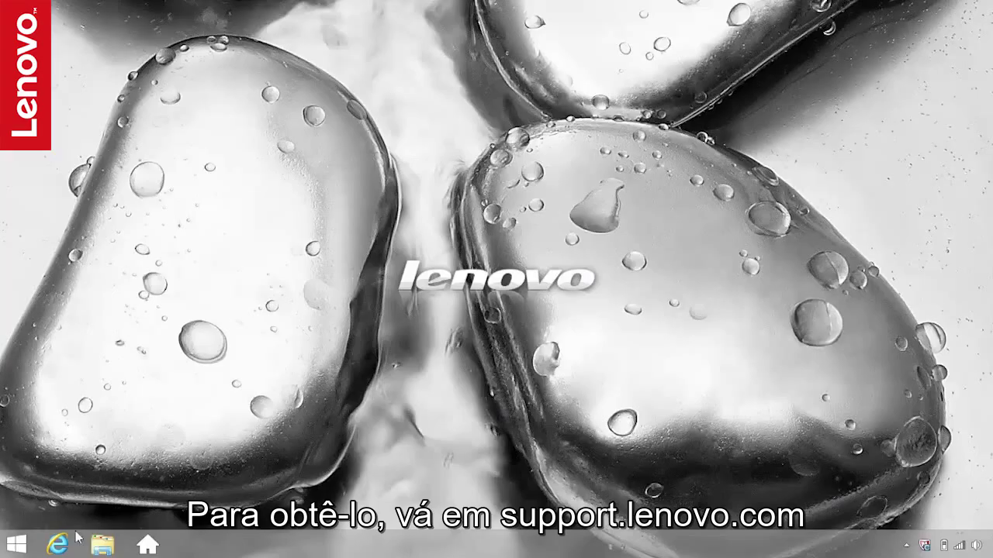
# Step: Open Internet Explorer and go to support.lenovo.com
pyautogui.click(58, 543)
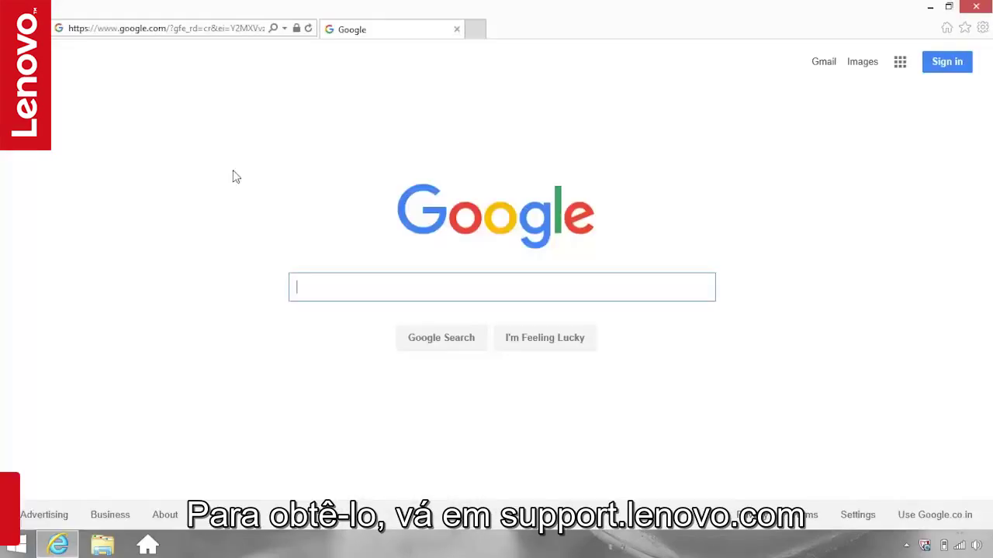
pyautogui.click(192, 30)
pyautogui.write('support.lenovo.com/')
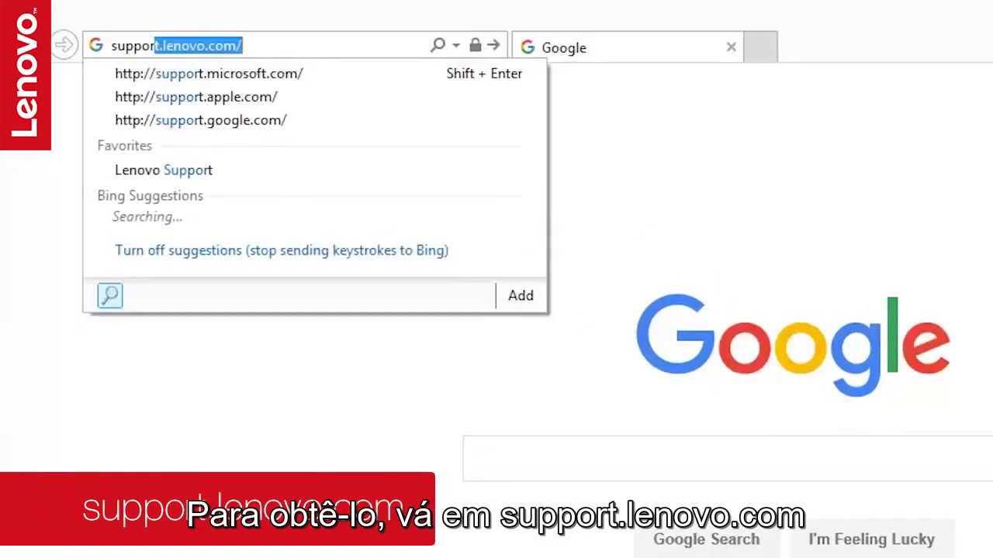
pyautogui.press('Return')
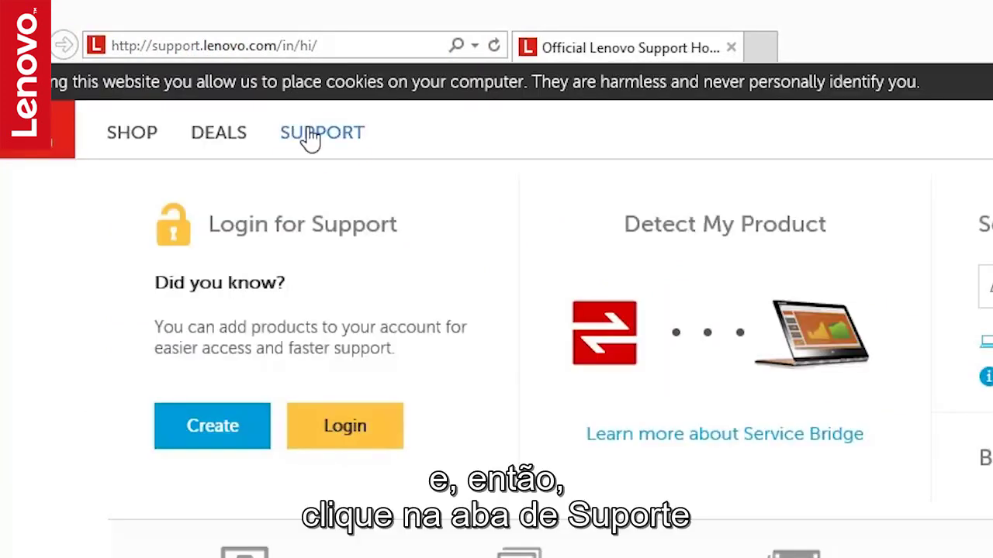
# Step: Open the Diagnostics page of Lenovo's product support and show its diagnostic tools
pyautogui.click(310, 138)
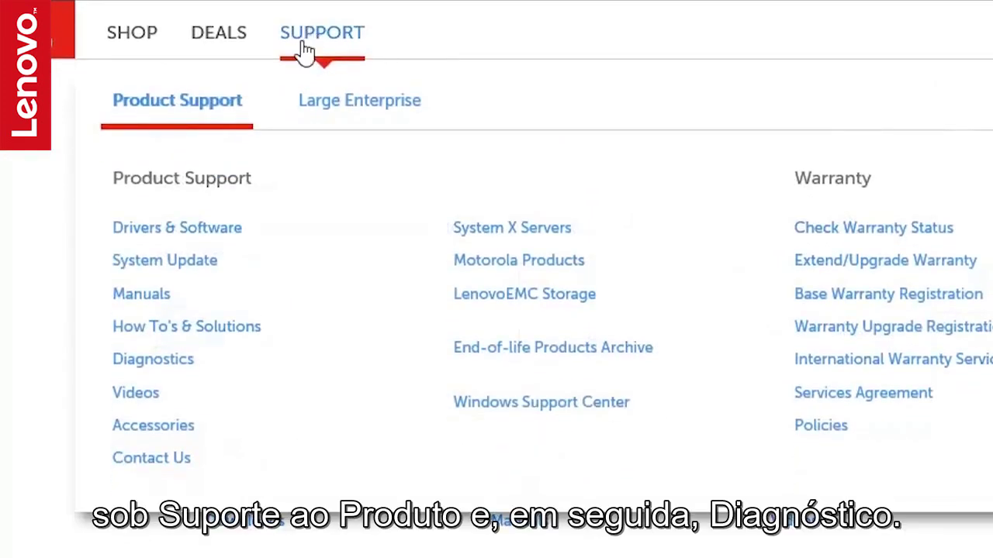
pyautogui.click(161, 366)
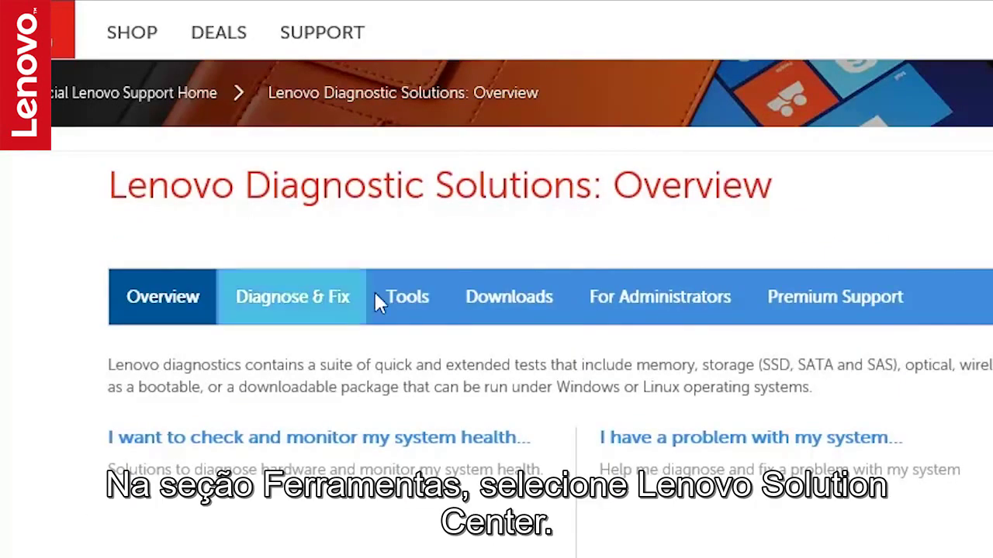
pyautogui.click(409, 301)
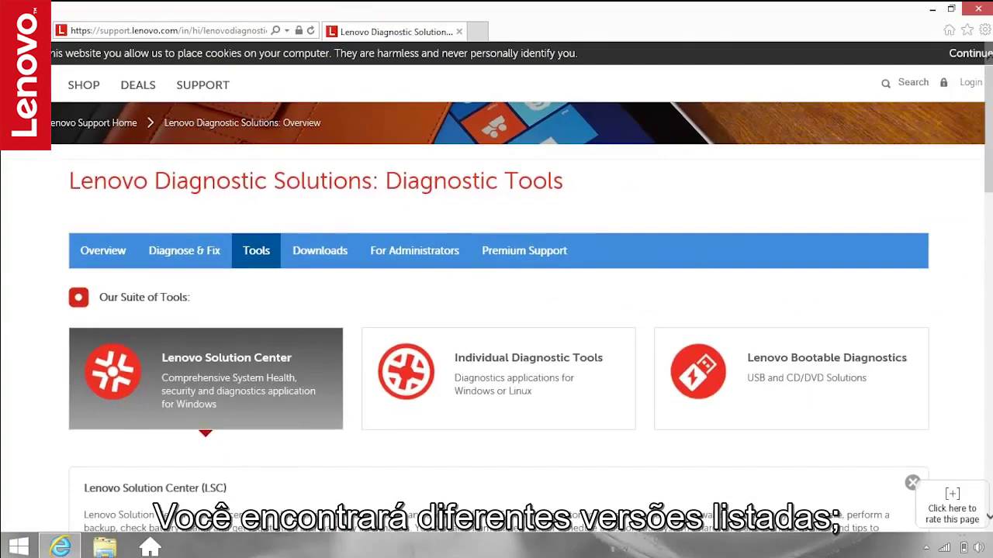
# Step: Download and save the Lenovo Solution Center installer for Windows 8.1/8/7 (64-bit), and show it in the Downloads folder
pyautogui.scroll(-10, 496, 311)
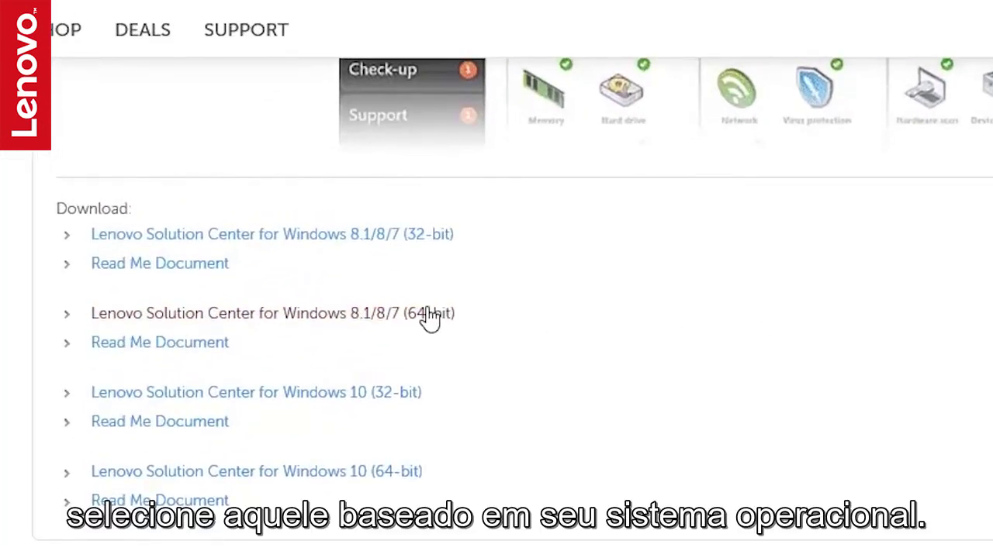
pyautogui.click(430, 318)
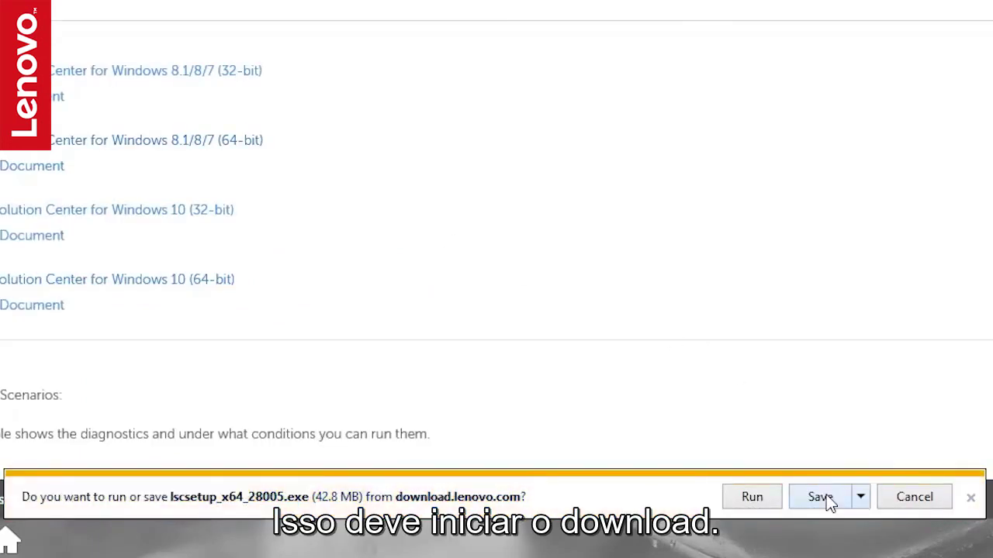
pyautogui.click(822, 498)
pyautogui.scroll(-3, 816, 503)
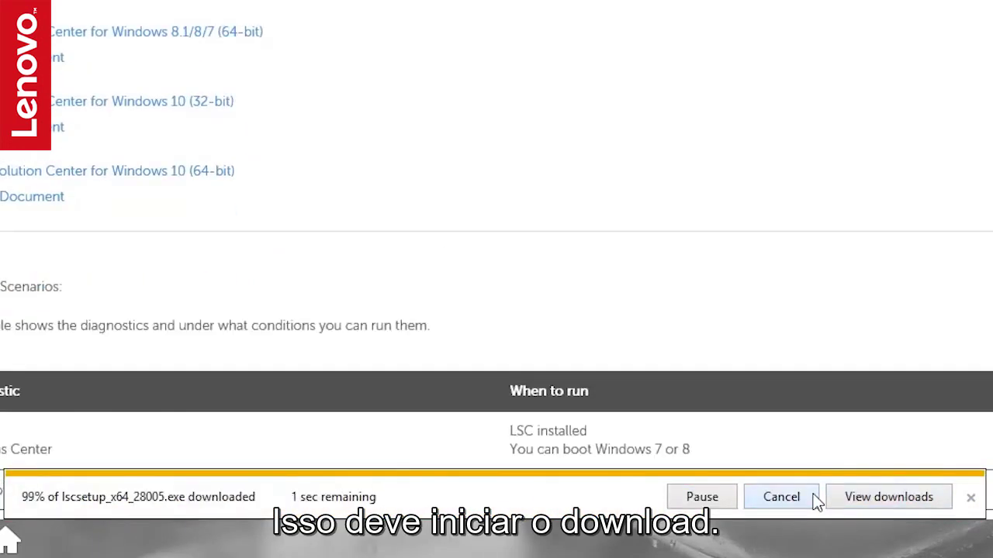
pyautogui.click(813, 500)
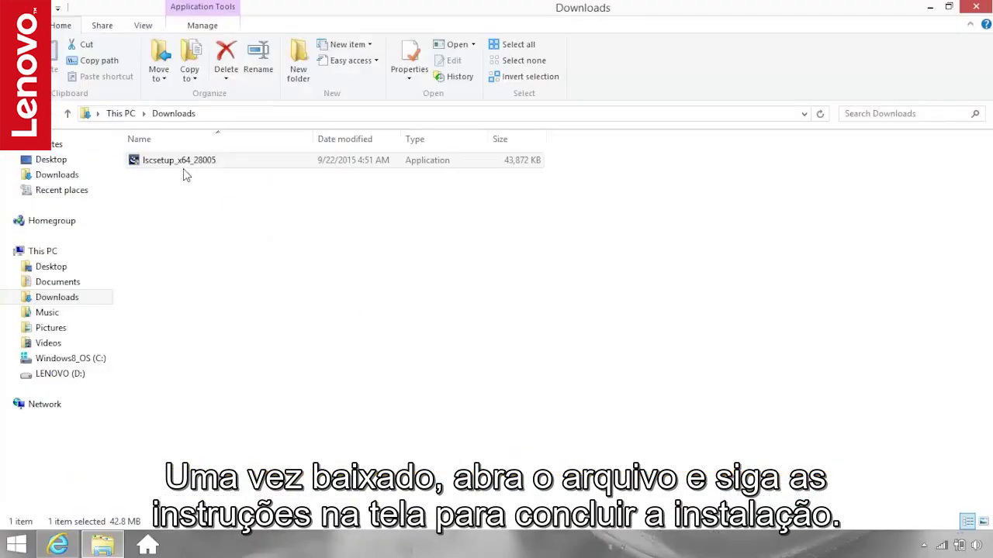
# Step: Run lscsetup_x64_28005, accept the license agreement and complete the Lenovo Solution Center installation
pyautogui.doubleClick(181, 163)
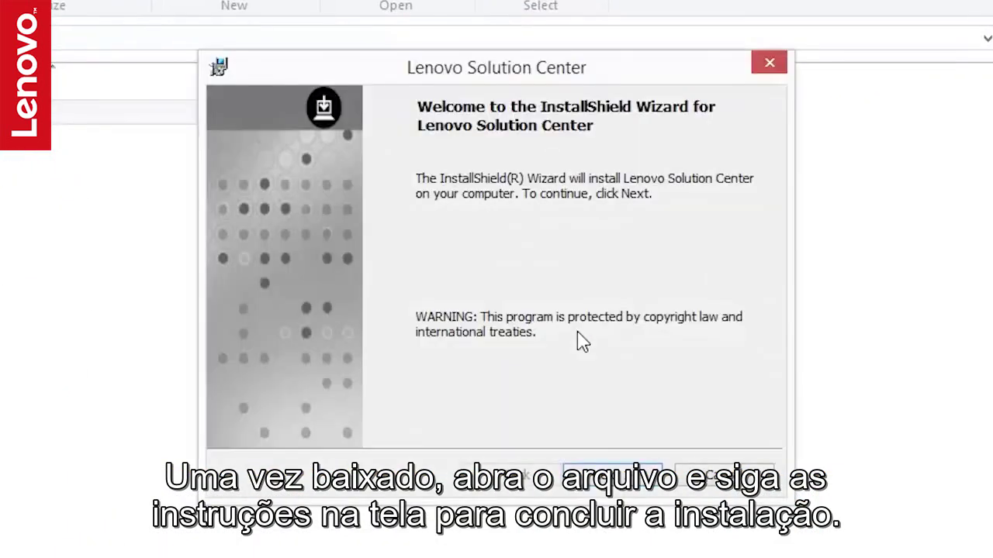
pyautogui.click(613, 475)
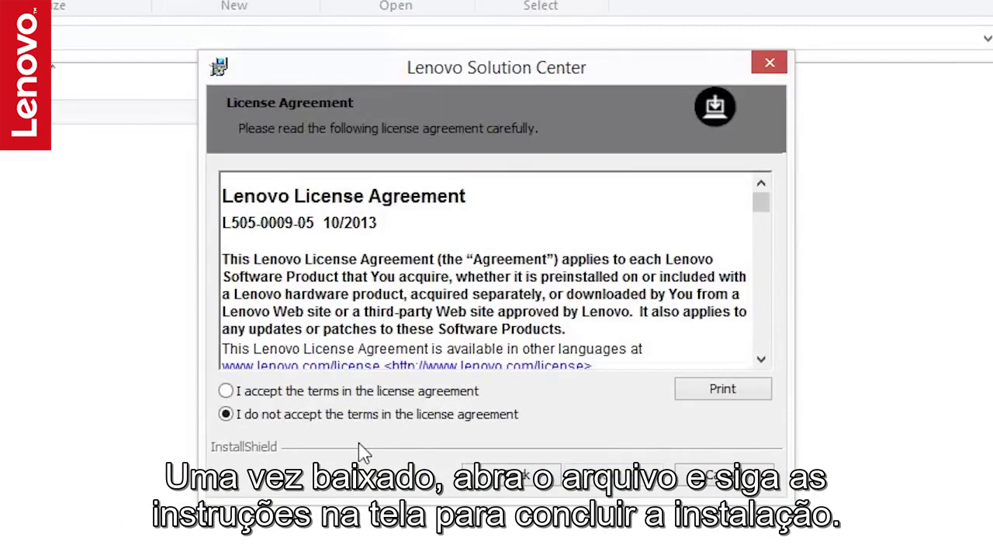
pyautogui.click(225, 391)
pyautogui.click(612, 475)
pyautogui.click(613, 475)
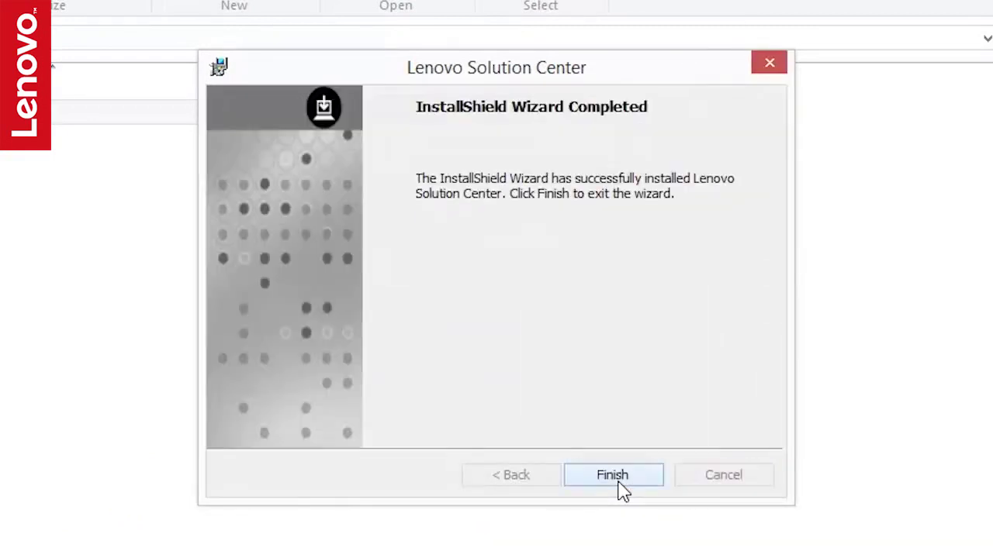
pyautogui.click(621, 488)
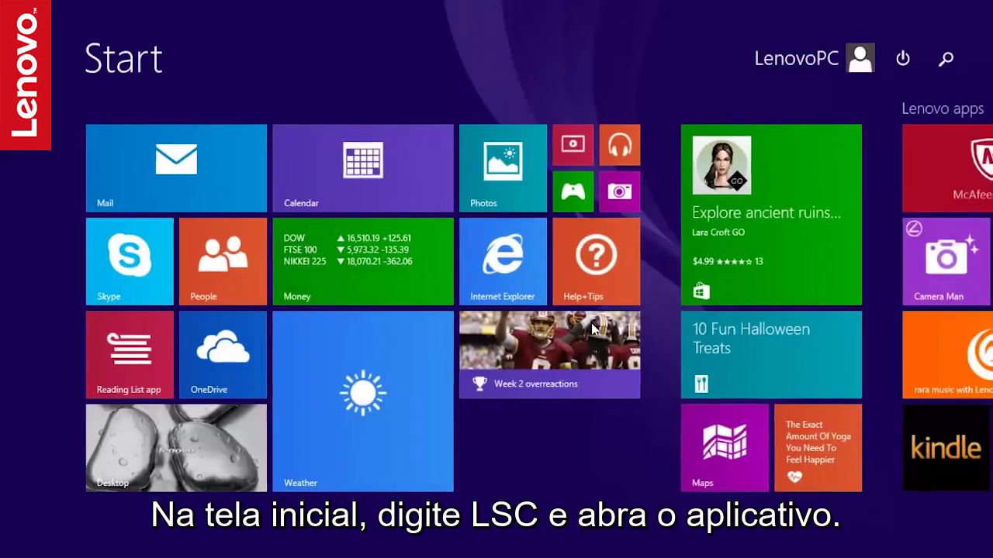
# Step: Search the Start screen for lsc, launch Lenovo Solution Center and open Hardware scan in its Check-up section
pyautogui.write('ls')
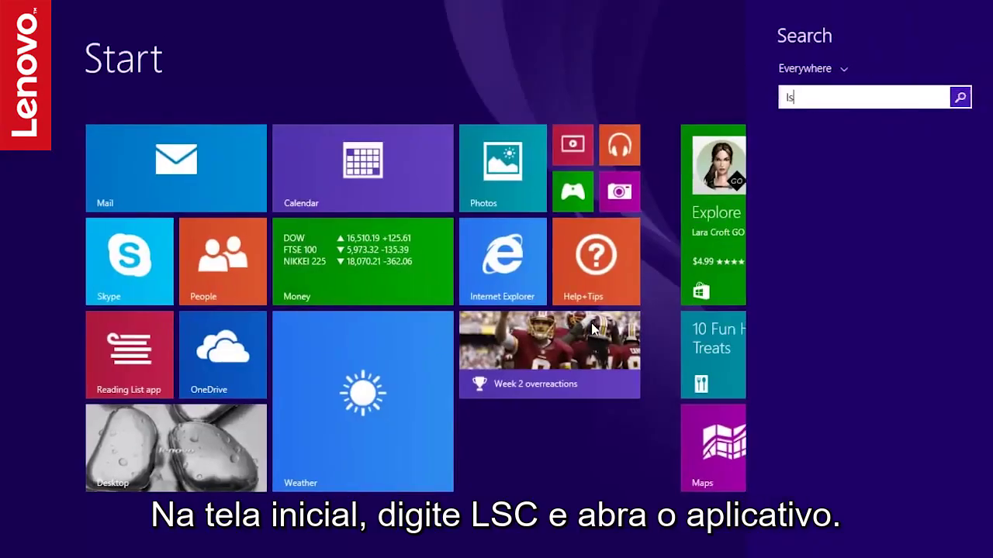
pyautogui.write('c')
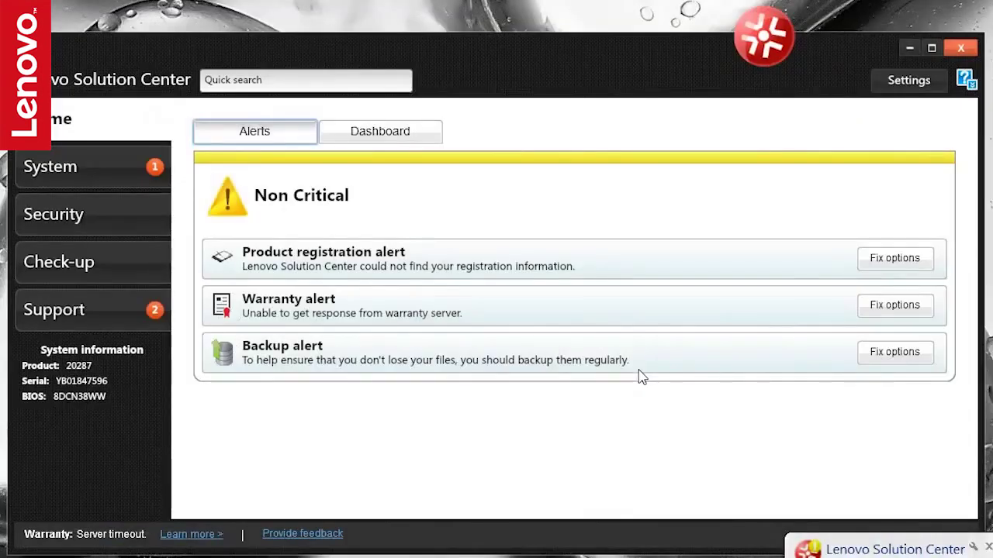
pyautogui.click(115, 269)
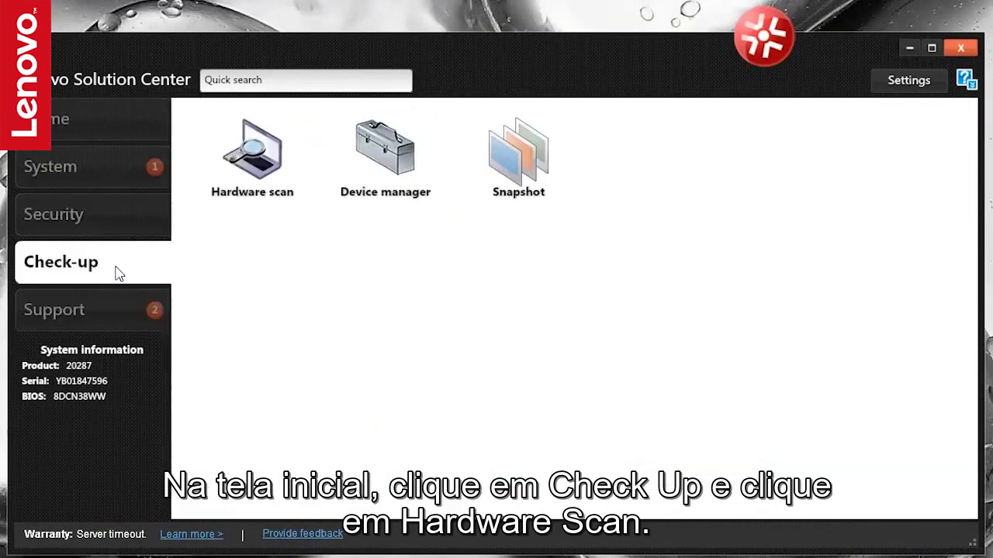
pyautogui.click(239, 158)
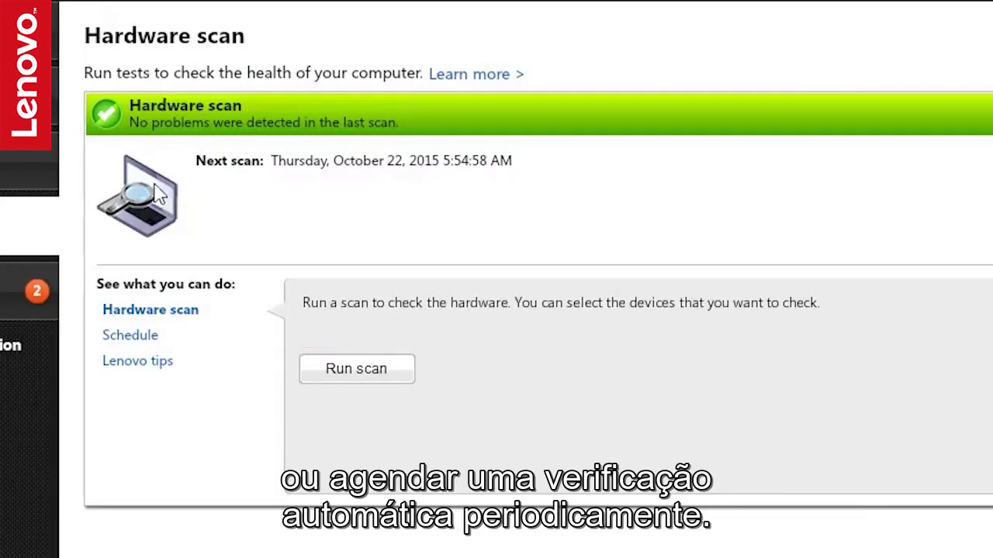
# Step: Check the automatic scan schedule settings, and set up a hardware scan with comprehensive tests run 5 times
pyautogui.click(152, 345)
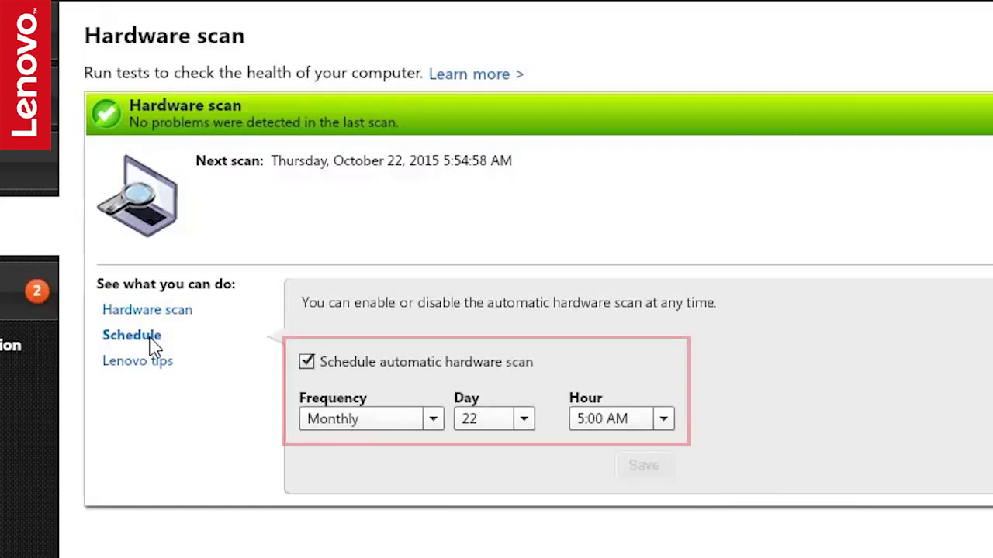
pyautogui.click(152, 318)
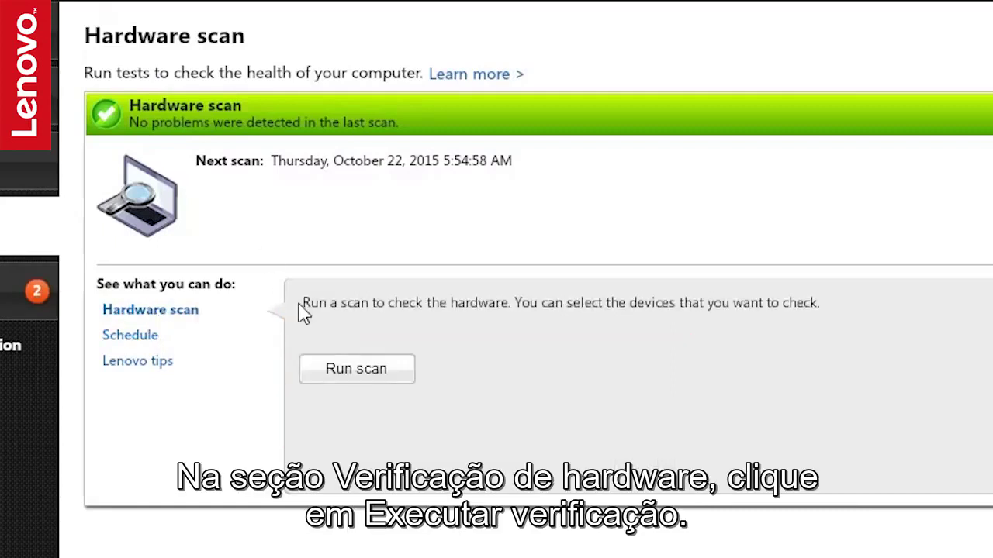
pyautogui.click(347, 372)
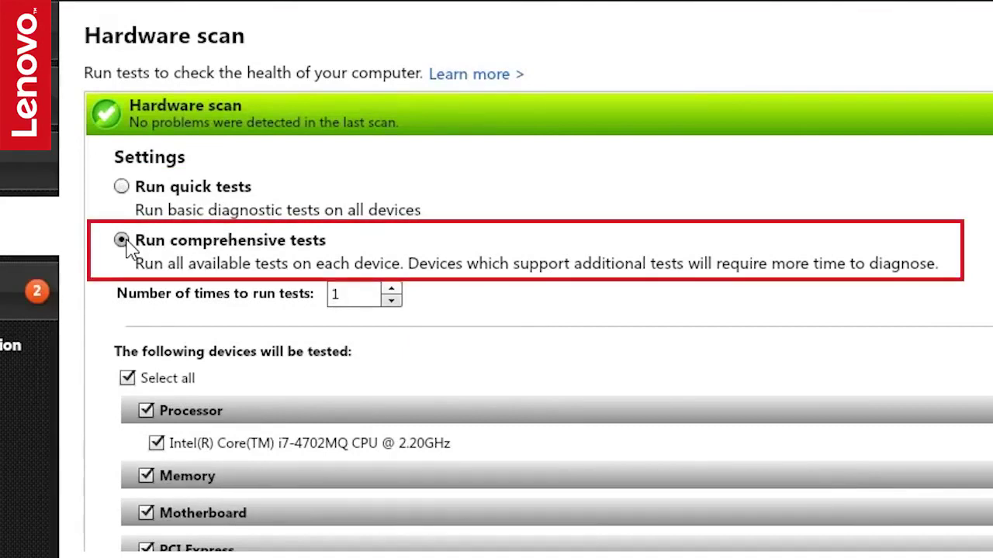
pyautogui.click(391, 289)
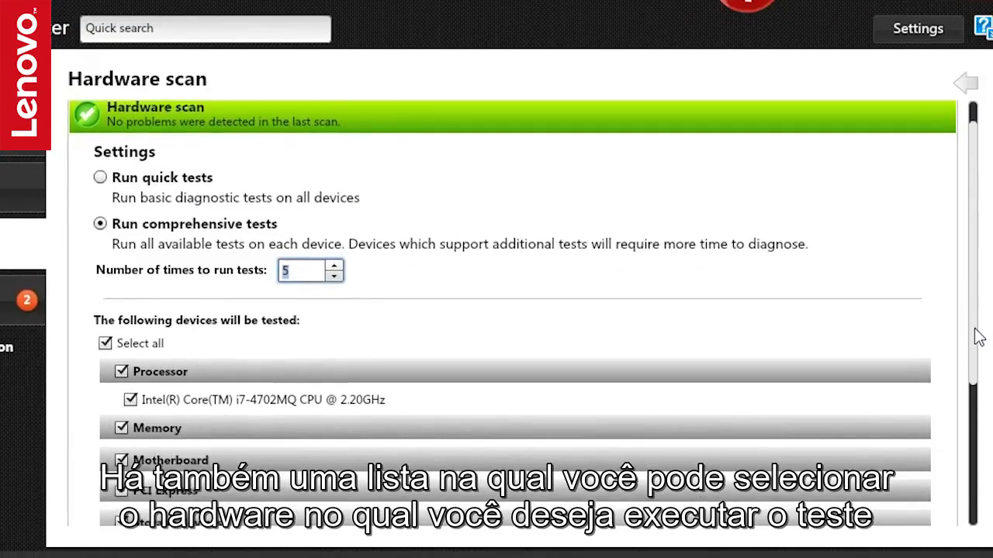
# Step: Exclude Memory and Video Card from the devices to test and launch the hardware scan
pyautogui.moveTo(977, 330); pyautogui.dragTo(979, 456)
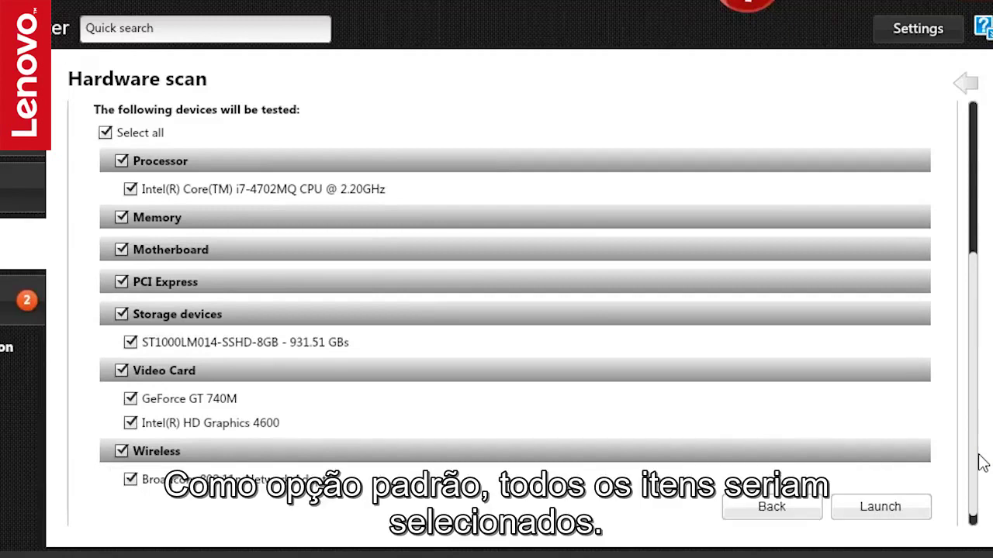
pyautogui.scroll(-1, 695, 417)
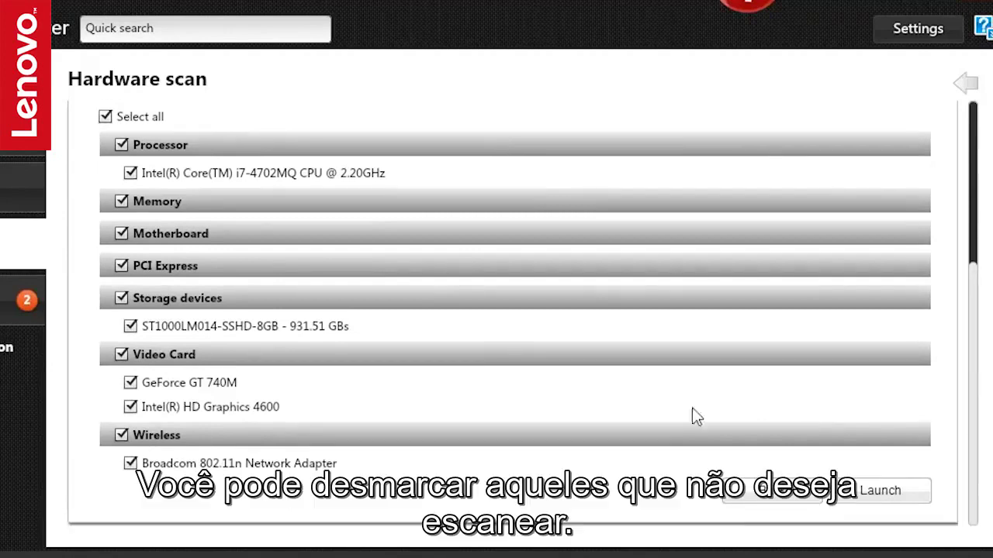
pyautogui.click(121, 202)
pyautogui.click(122, 356)
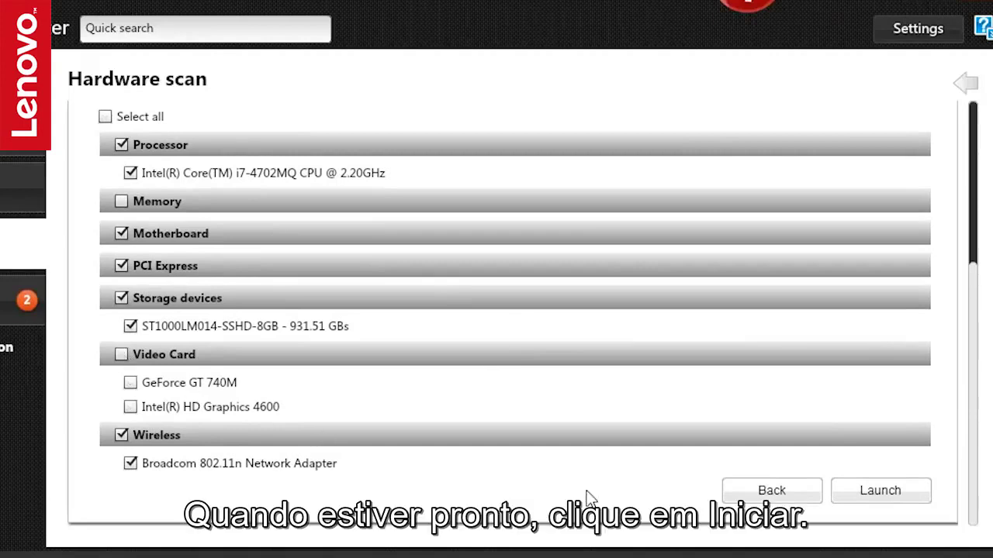
pyautogui.click(853, 495)
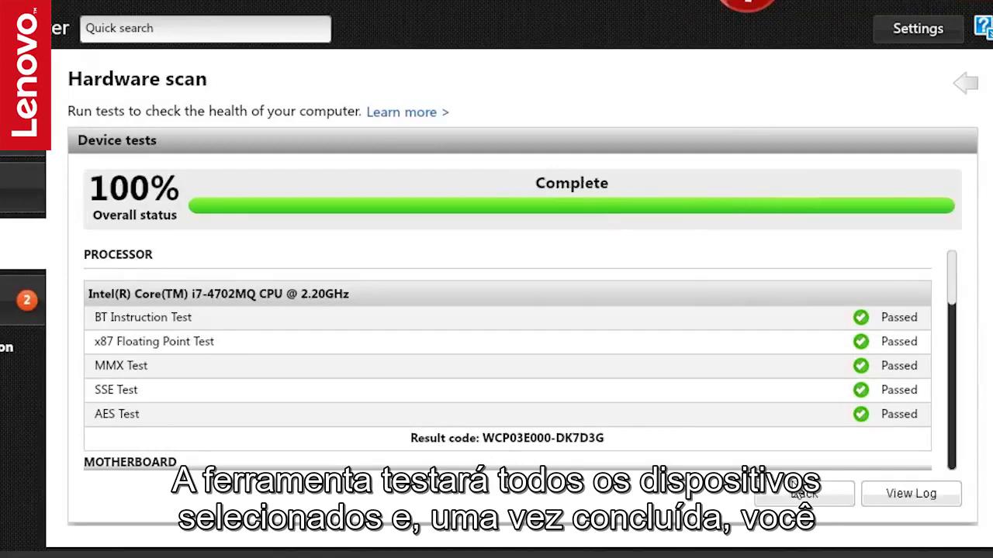
# Step: Open the hardware scan log and review the diagnostics results down to the storage device tests
pyautogui.click(912, 493)
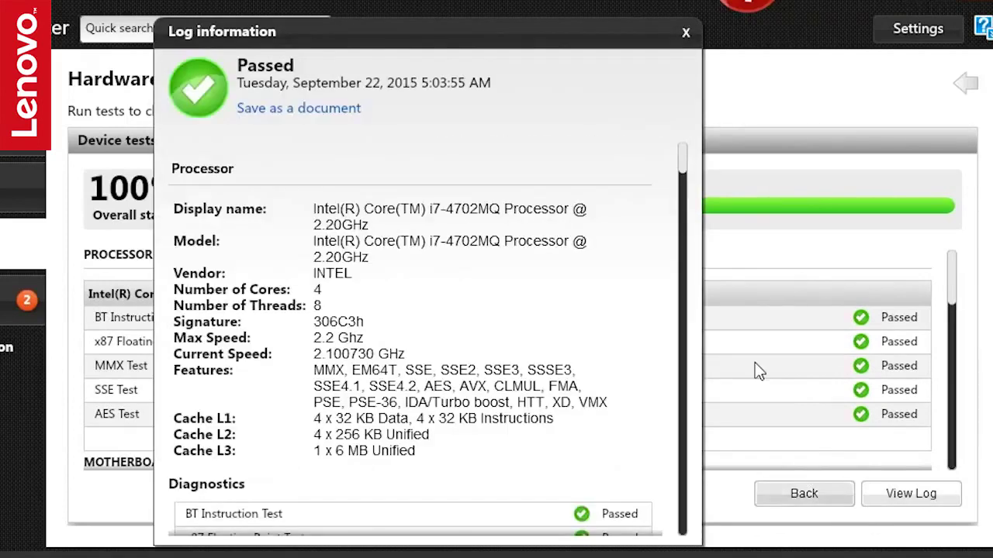
pyautogui.moveTo(681, 162); pyautogui.dragTo(707, 500)
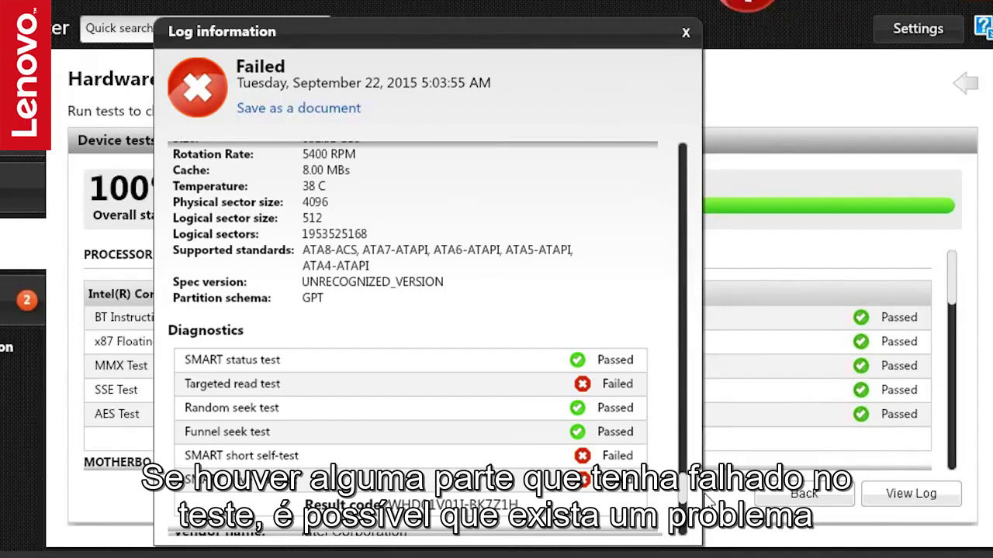